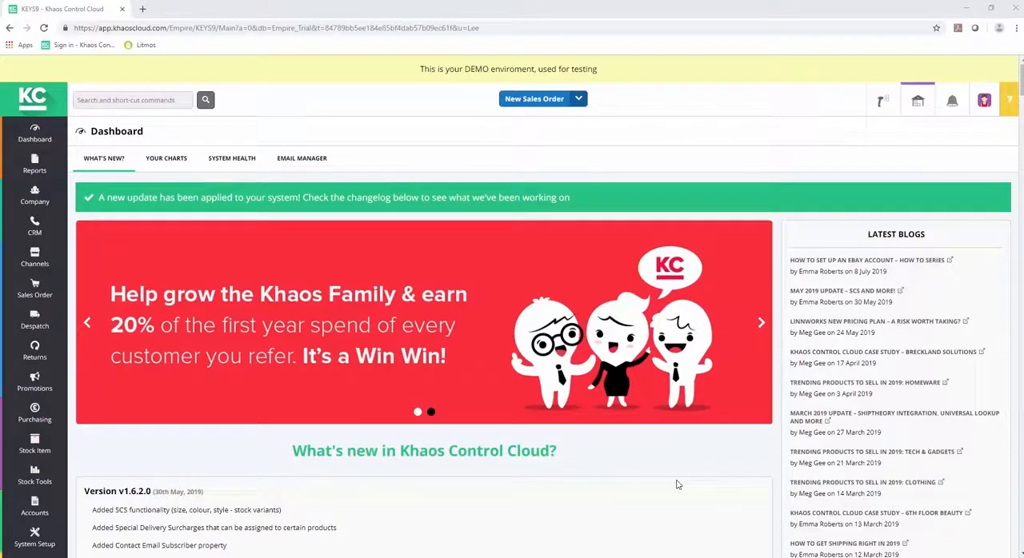
Step: Start a new Customer import template from the Data Import area of System Setup
{"action": "left_click", "coordinate": [19, 534]}
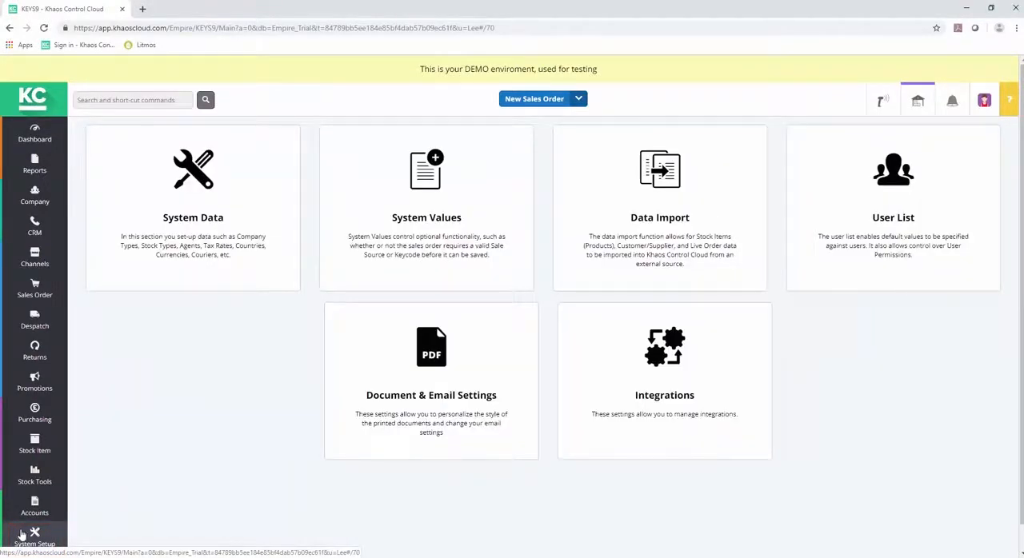
{"action": "left_click", "coordinate": [665, 230]}
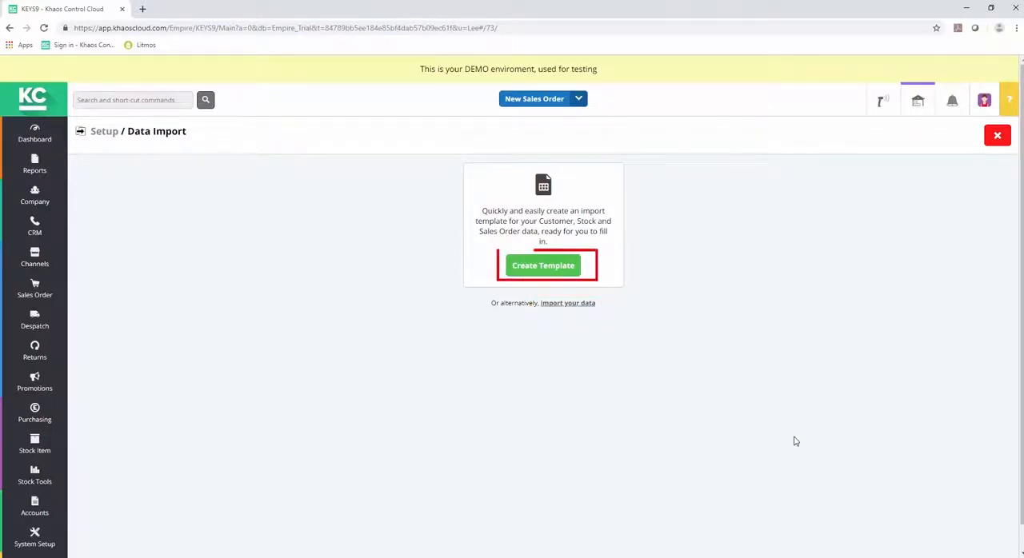
{"action": "left_click", "coordinate": [547, 270]}
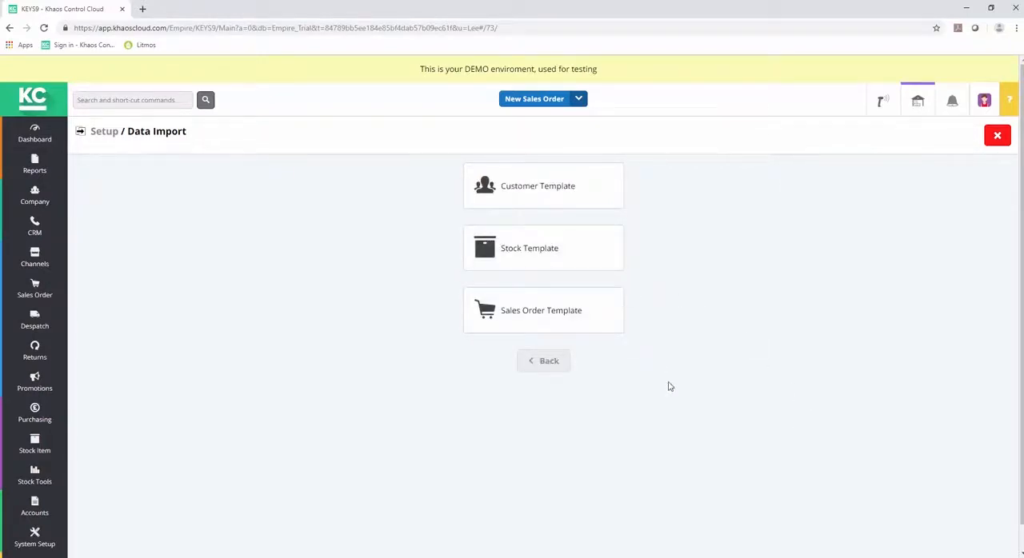
{"action": "left_click", "coordinate": [551, 191]}
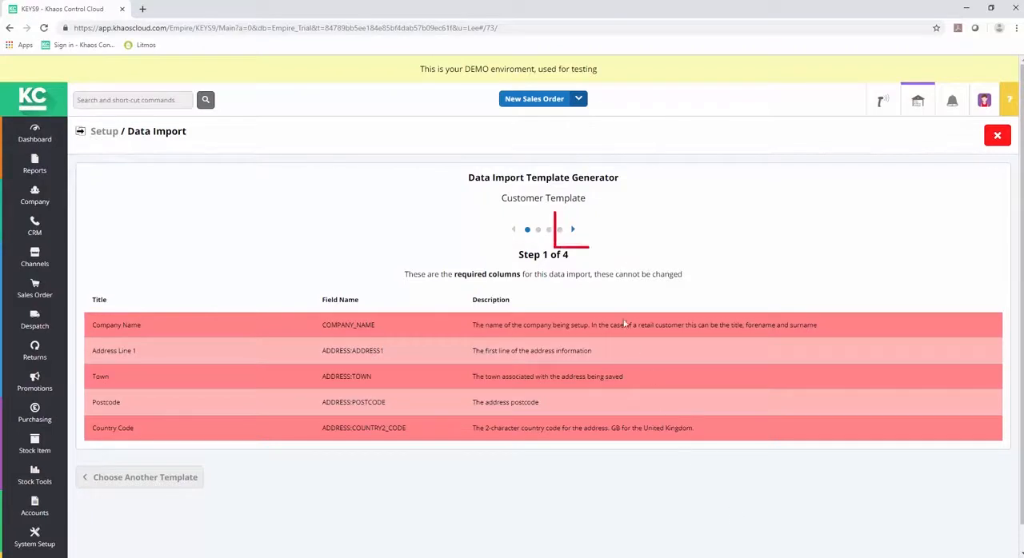
Step: Add the recommended columns Customer or Supplier, Address E-Mail, Contact Forename, Contact Surname and Contact E-Mail to the customer template
{"action": "left_click", "coordinate": [573, 231]}
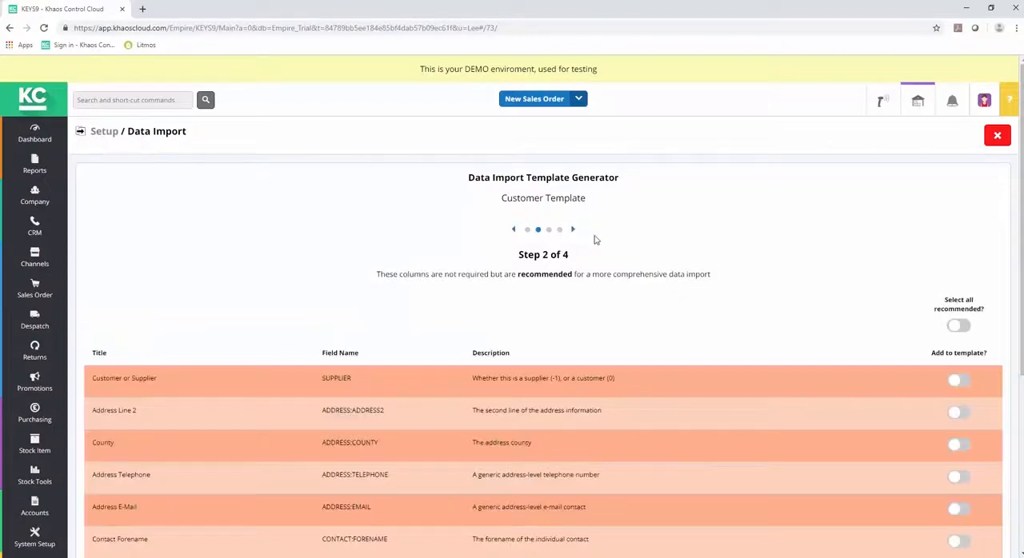
{"action": "scroll", "coordinate": [1016, 360], "scroll_direction": "down", "scroll_amount": 1}
{"action": "scroll", "coordinate": [1015, 360], "scroll_direction": "down", "scroll_amount": 3}
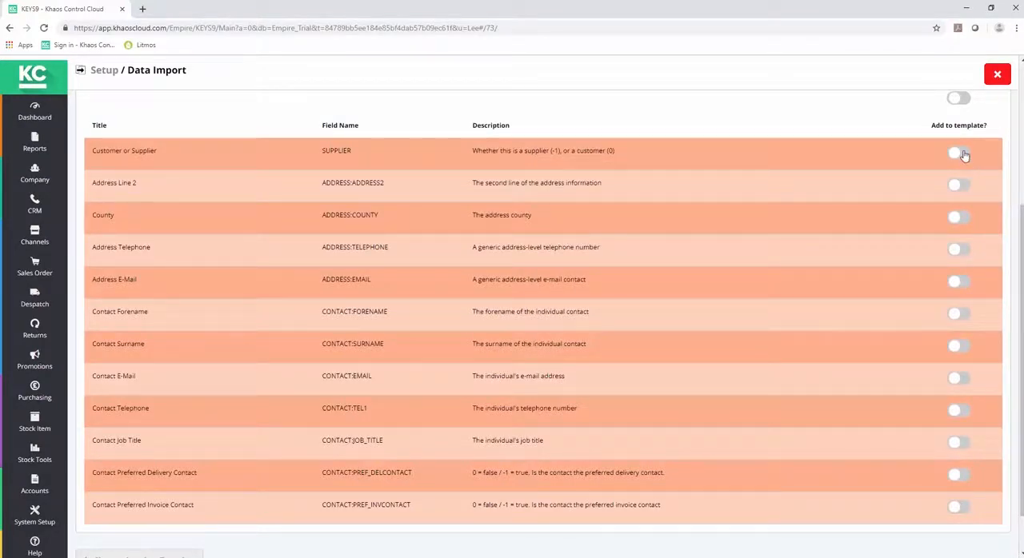
{"action": "left_click", "coordinate": [959, 153]}
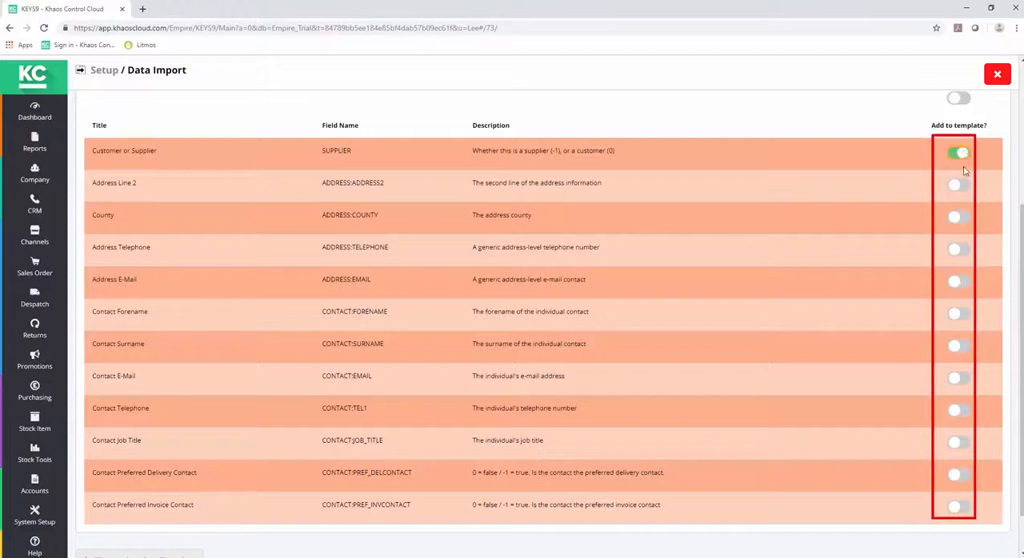
{"action": "left_click", "coordinate": [957, 284]}
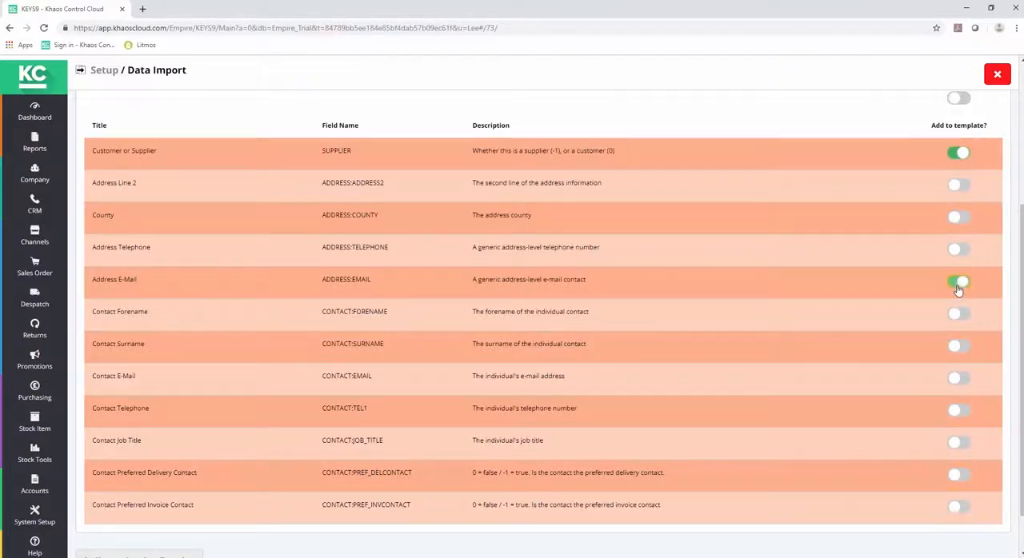
{"action": "left_click", "coordinate": [959, 315]}
{"action": "left_click", "coordinate": [962, 349]}
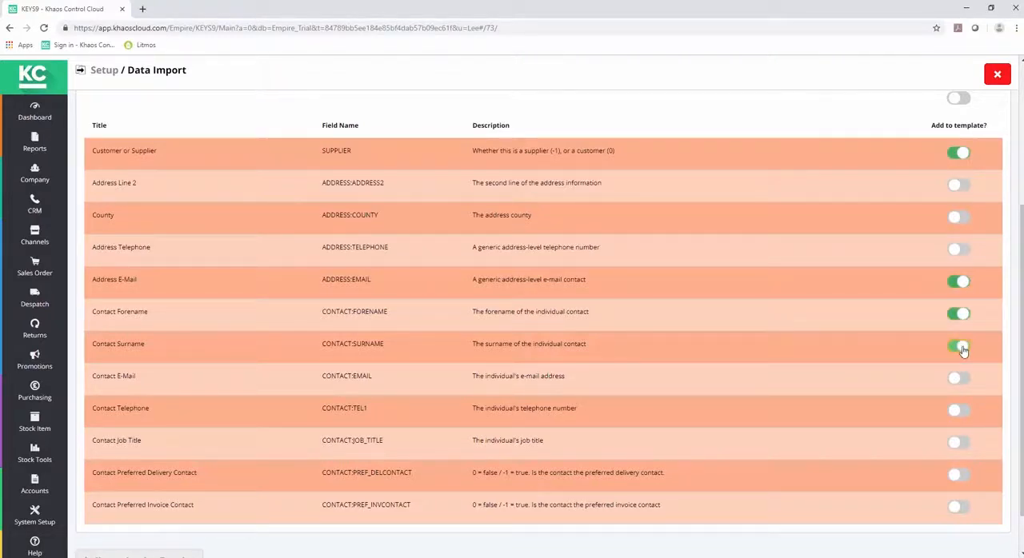
{"action": "left_click", "coordinate": [963, 380]}
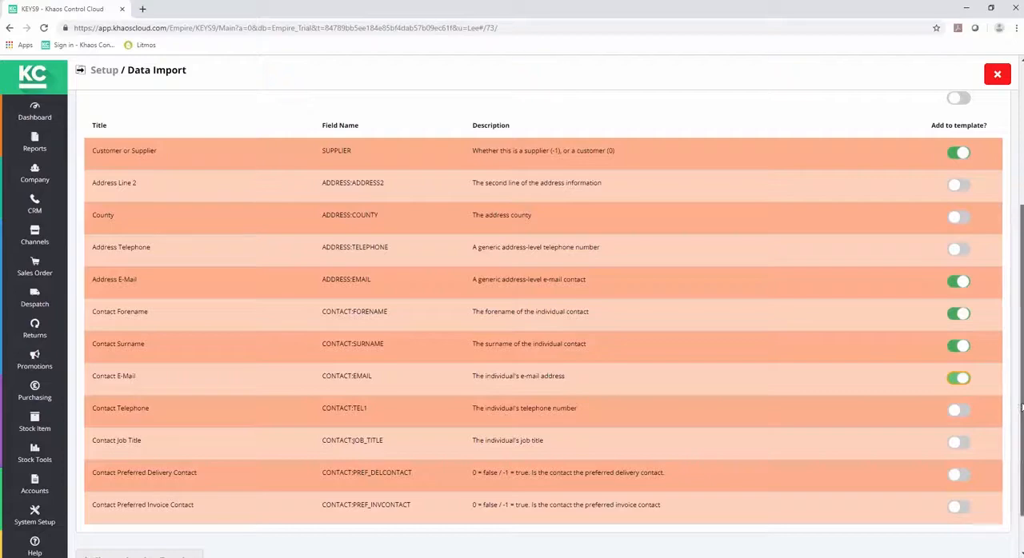
Step: Add the optional Contact Title column to the customer template
{"action": "scroll", "coordinate": [1017, 416], "scroll_direction": "up", "scroll_amount": 2}
{"action": "scroll", "coordinate": [992, 320], "scroll_direction": "up", "scroll_amount": 1}
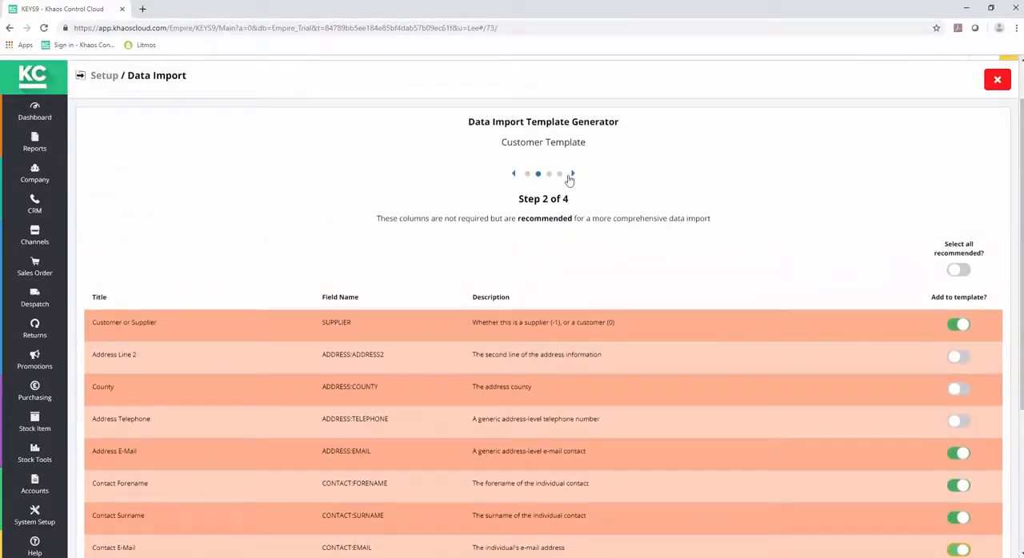
{"action": "left_click", "coordinate": [573, 177]}
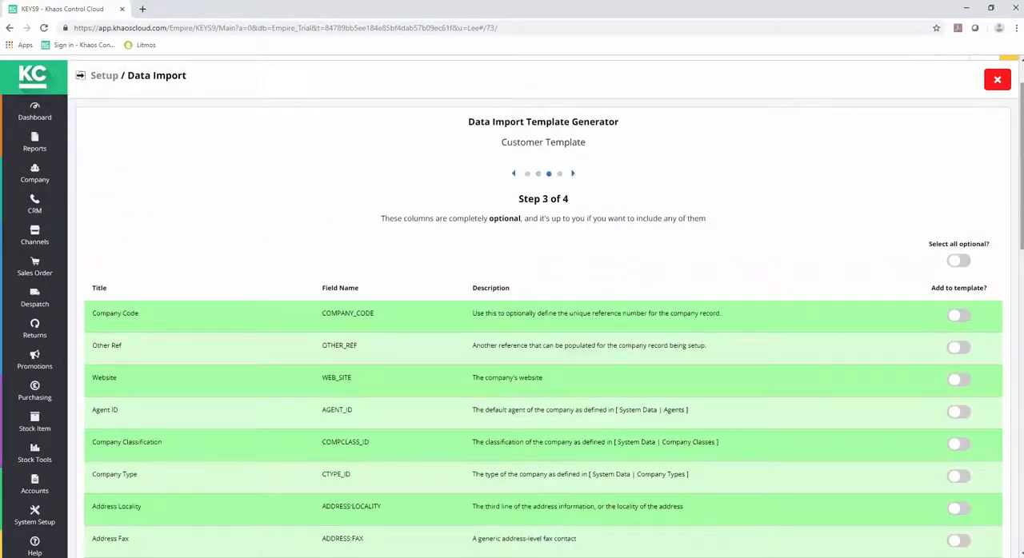
{"action": "scroll", "coordinate": [1014, 220], "scroll_direction": "down", "scroll_amount": 1}
{"action": "scroll", "coordinate": [548, 320], "scroll_direction": "down", "scroll_amount": 3}
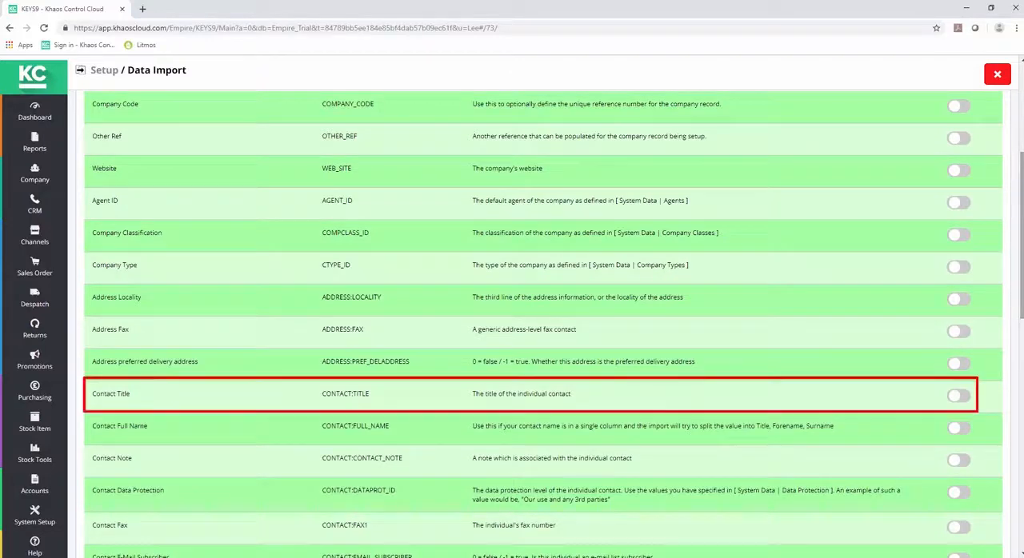
{"action": "left_click", "coordinate": [958, 395]}
{"action": "scroll", "coordinate": [632, 173], "scroll_direction": "up", "scroll_amount": 3}
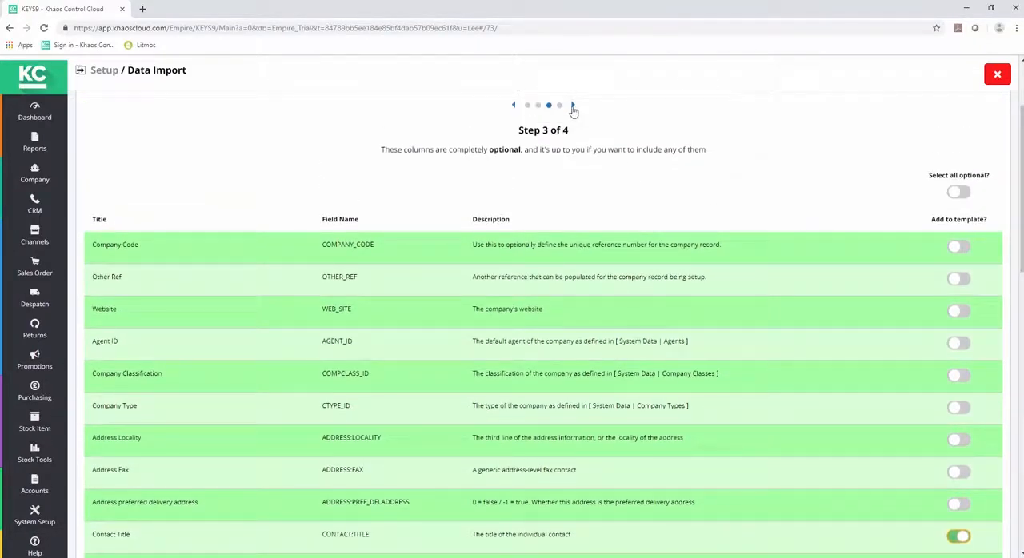
Step: Generate and download the customer import template, and clear the download notification
{"action": "left_click", "coordinate": [573, 106]}
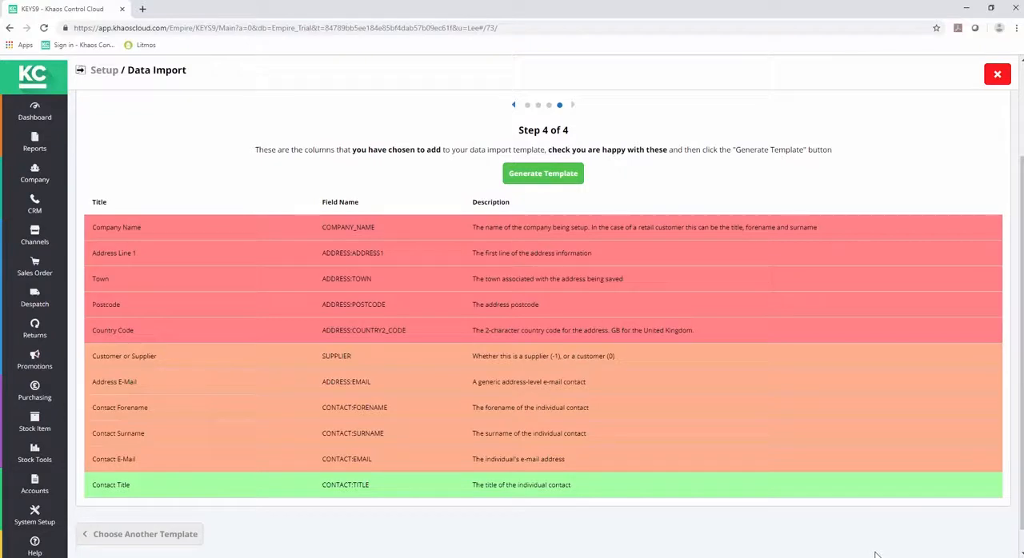
{"action": "left_click", "coordinate": [543, 173]}
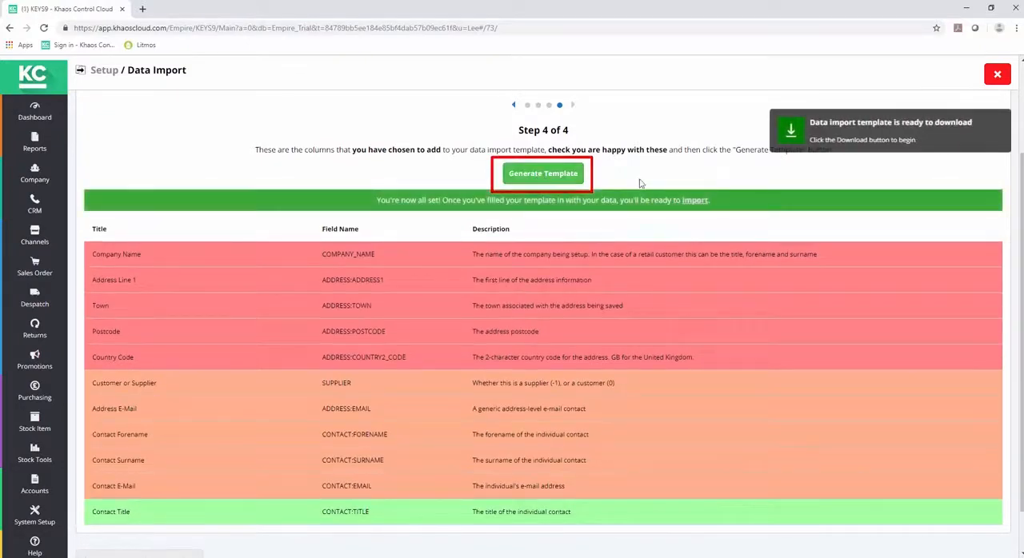
{"action": "left_click", "coordinate": [793, 135]}
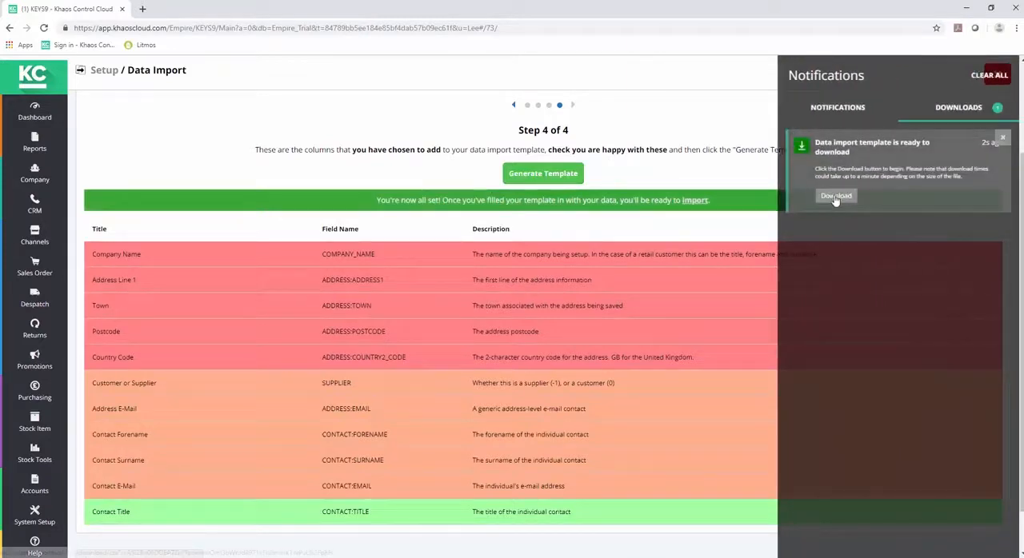
{"action": "left_click", "coordinate": [835, 196]}
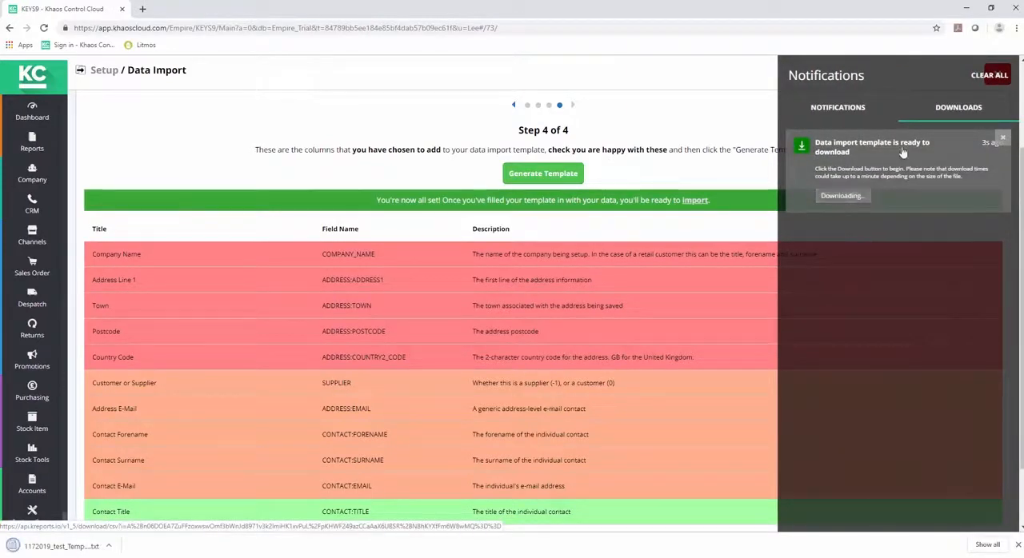
{"action": "left_click", "coordinate": [990, 75]}
{"action": "left_click", "coordinate": [727, 106]}
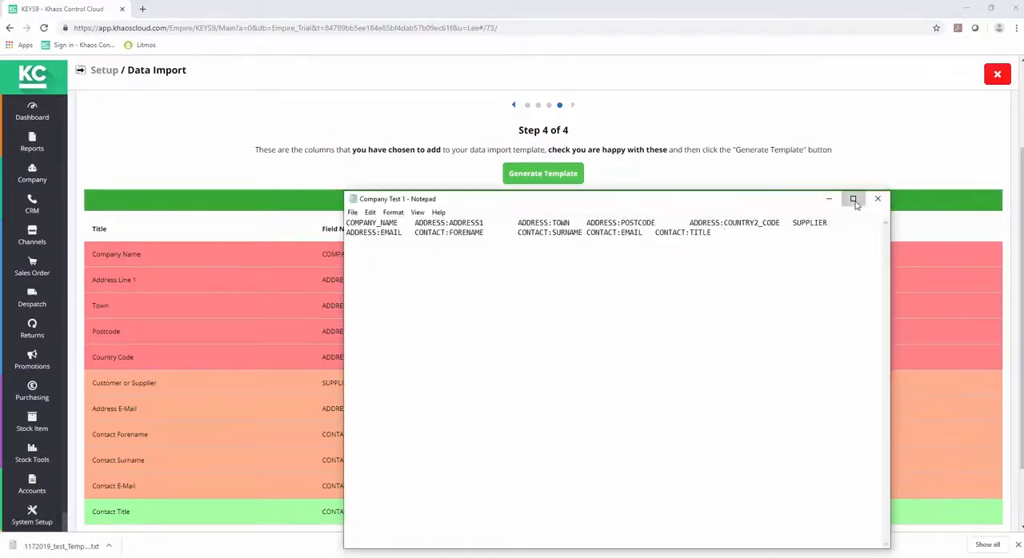
Step: Review the completed customer data in the Customer test workbook and the Customer Test 2 text file, and close both
{"action": "left_click", "coordinate": [853, 199]}
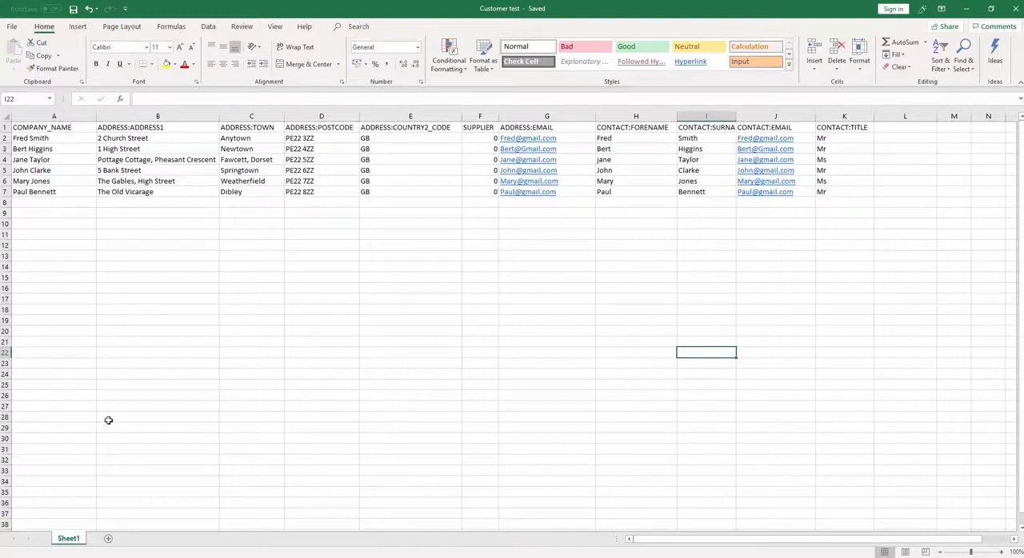
{"action": "left_click", "coordinate": [1016, 11]}
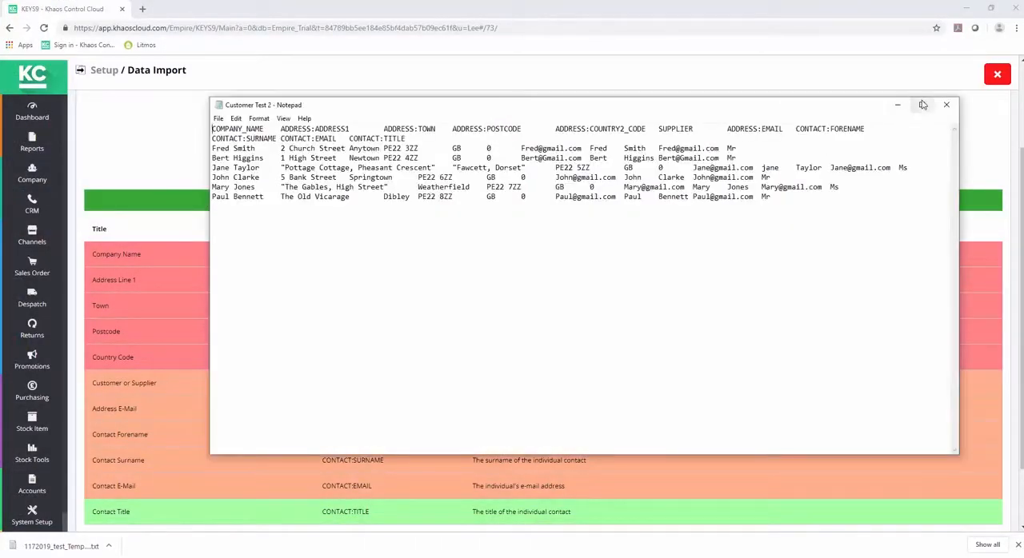
{"action": "left_click", "coordinate": [922, 104]}
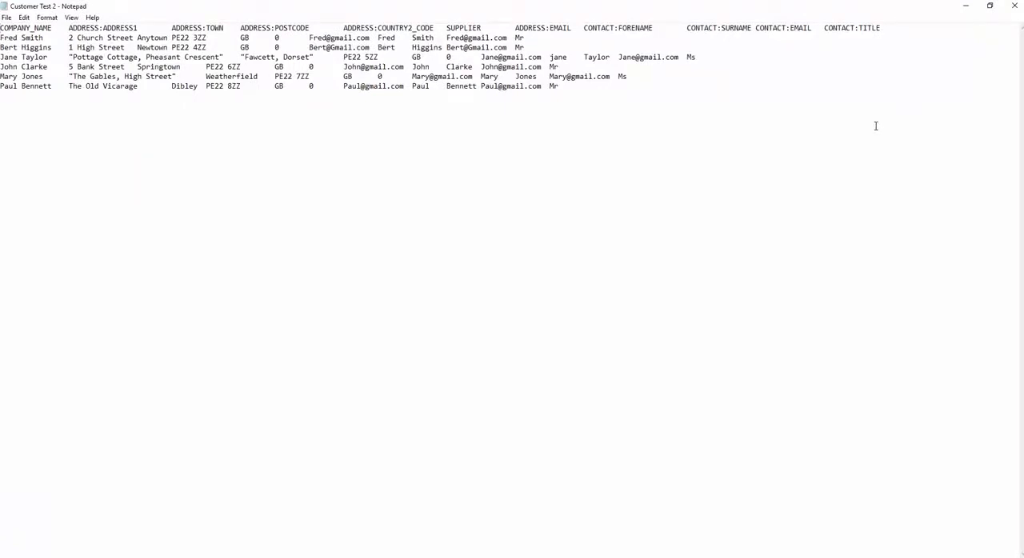
{"action": "left_click", "coordinate": [1015, 6]}
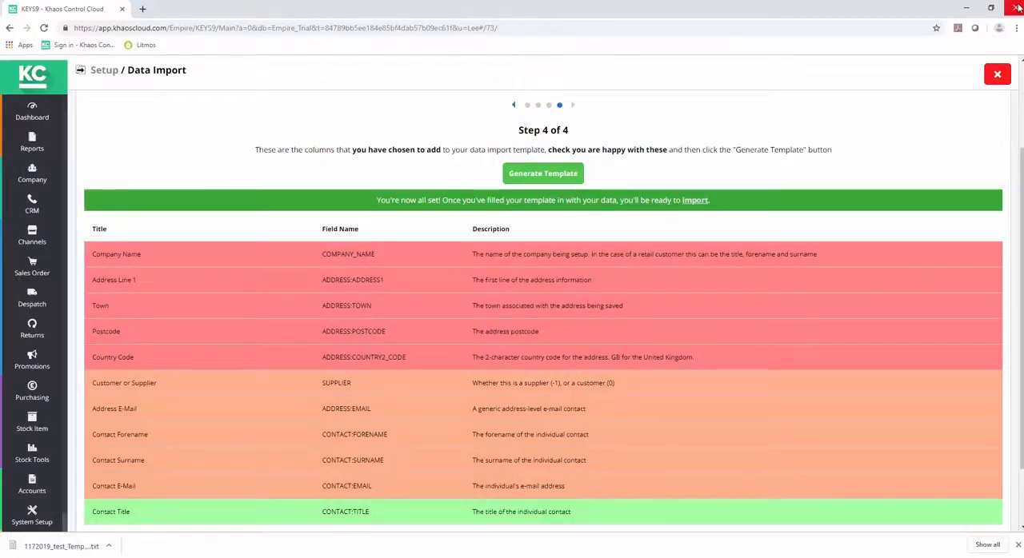
Step: Leave the template generator and load Customer Test 2.txt into a new data import
{"action": "left_click", "coordinate": [997, 76]}
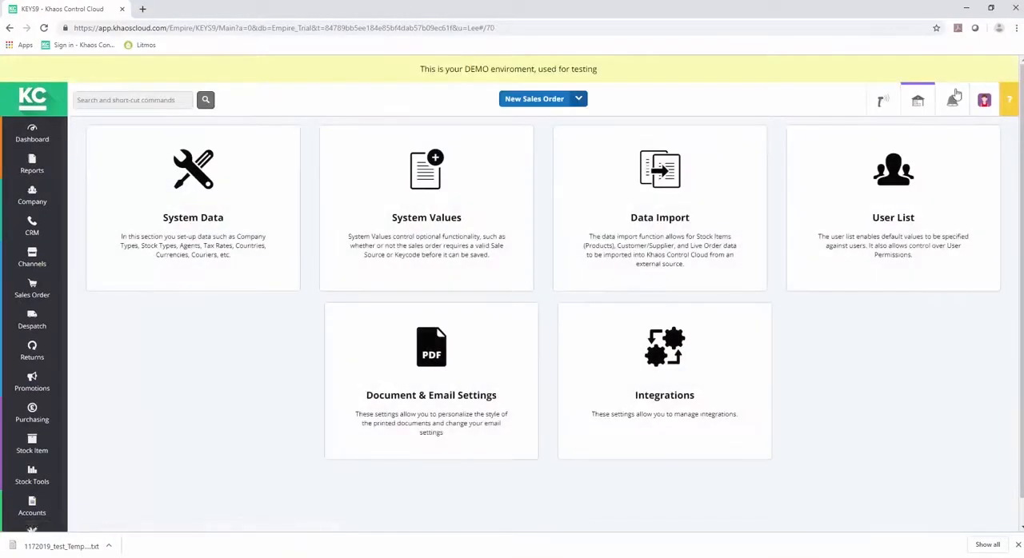
{"action": "left_click", "coordinate": [684, 204]}
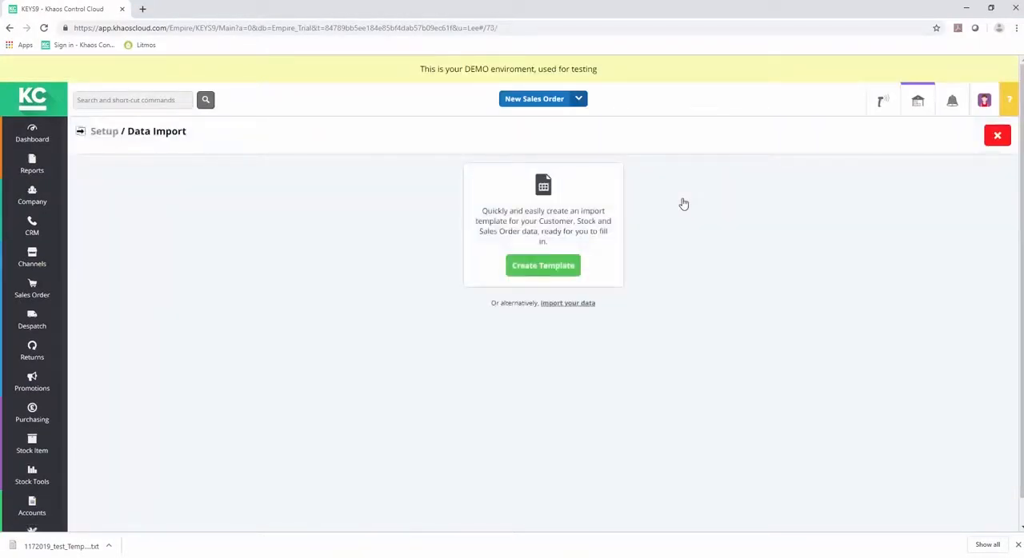
{"action": "left_click", "coordinate": [566, 304]}
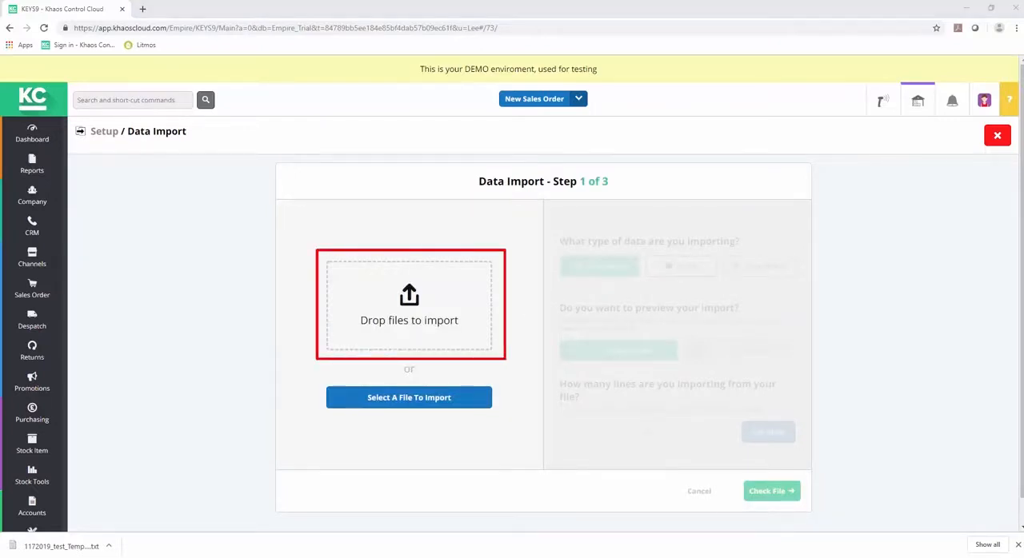
{"action": "left_click_drag", "start_coordinate": [65, 289], "coordinate": [404, 317]}
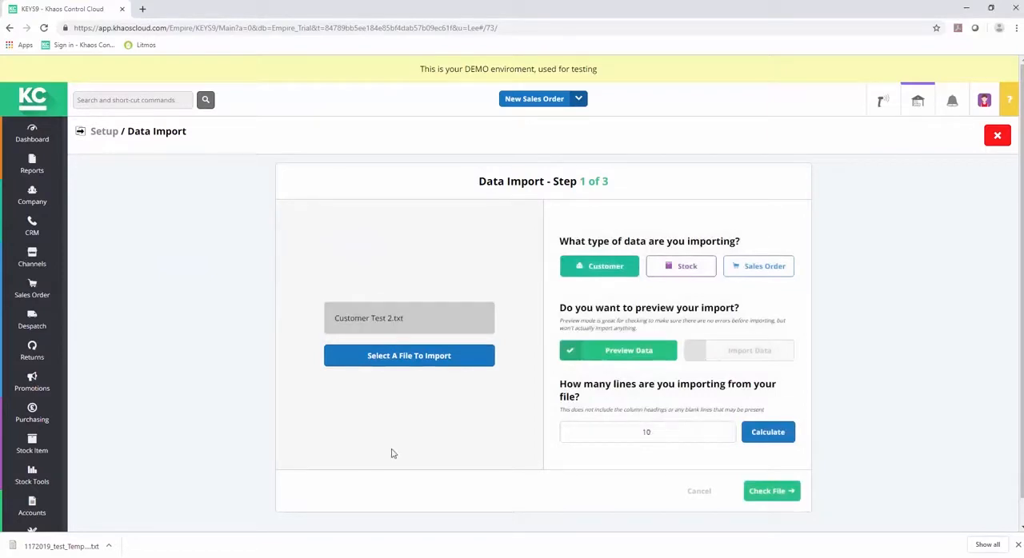
Step: Set the import data type to Customer, calculate the file's line count, and run the file check
{"action": "left_click", "coordinate": [599, 266]}
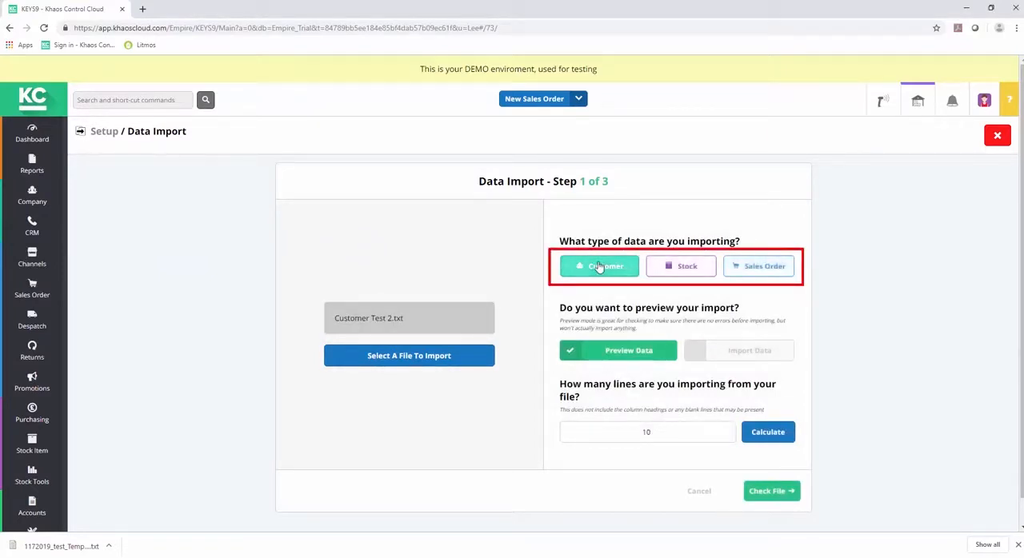
{"action": "left_click", "coordinate": [769, 436]}
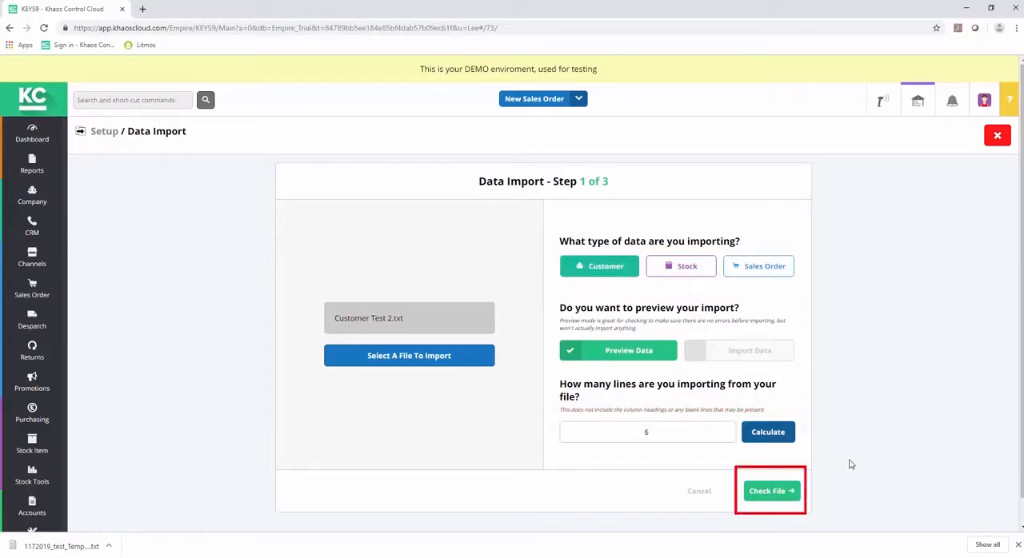
{"action": "left_click", "coordinate": [792, 490]}
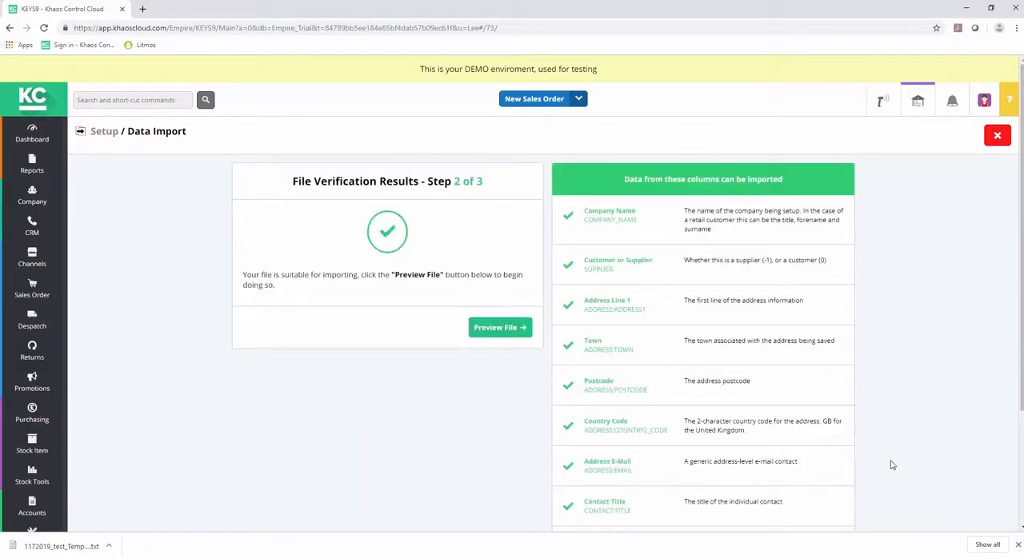
Step: Preview the verified customer file, import its data, and exit the Data Import screen
{"action": "scroll", "coordinate": [512, 293], "scroll_direction": "down", "scroll_amount": 1}
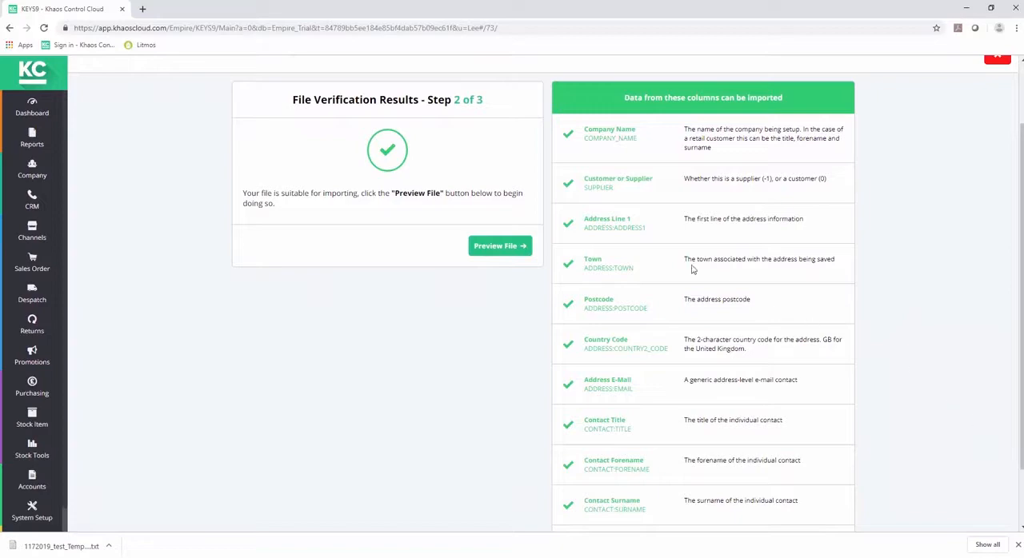
{"action": "left_click", "coordinate": [510, 248]}
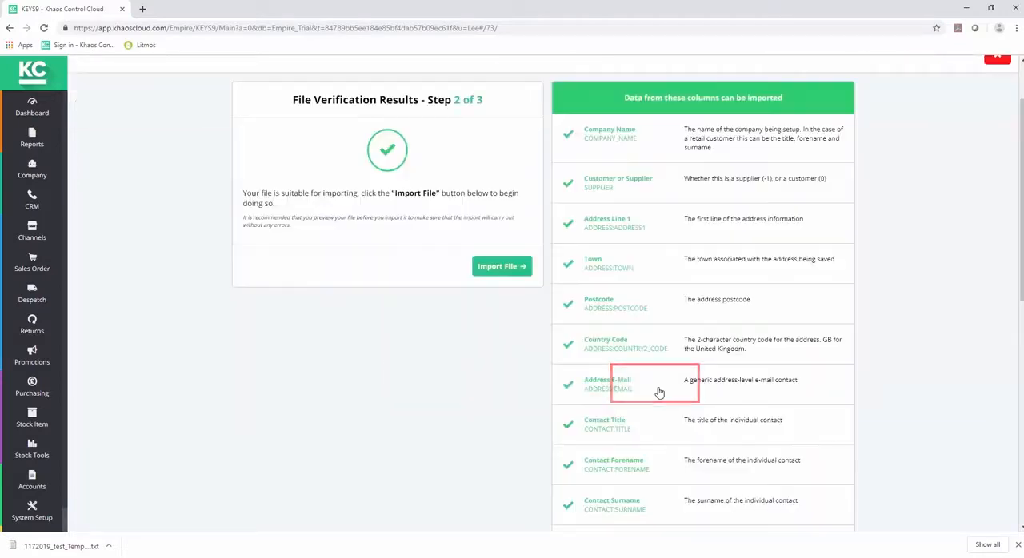
{"action": "left_click", "coordinate": [502, 267]}
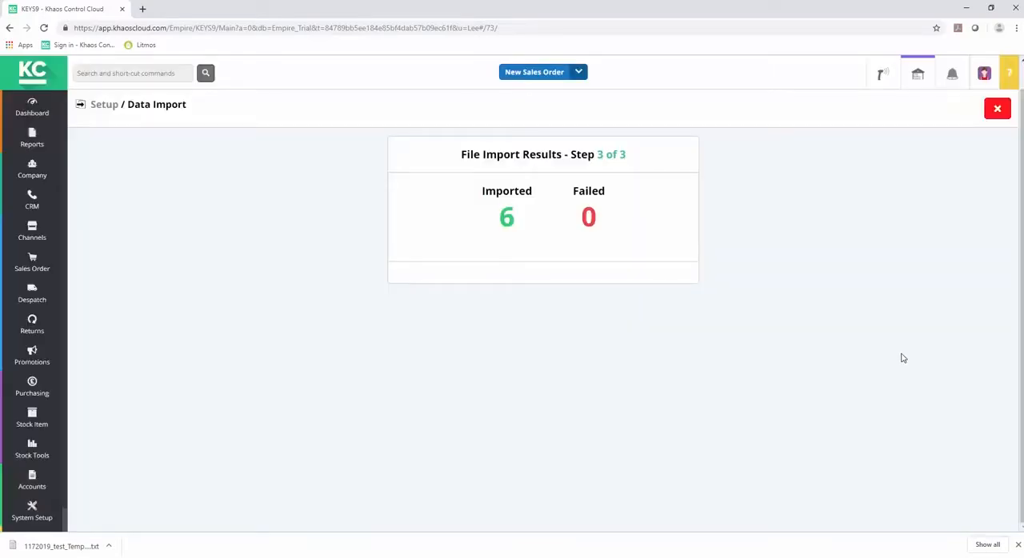
{"action": "left_click", "coordinate": [997, 109]}
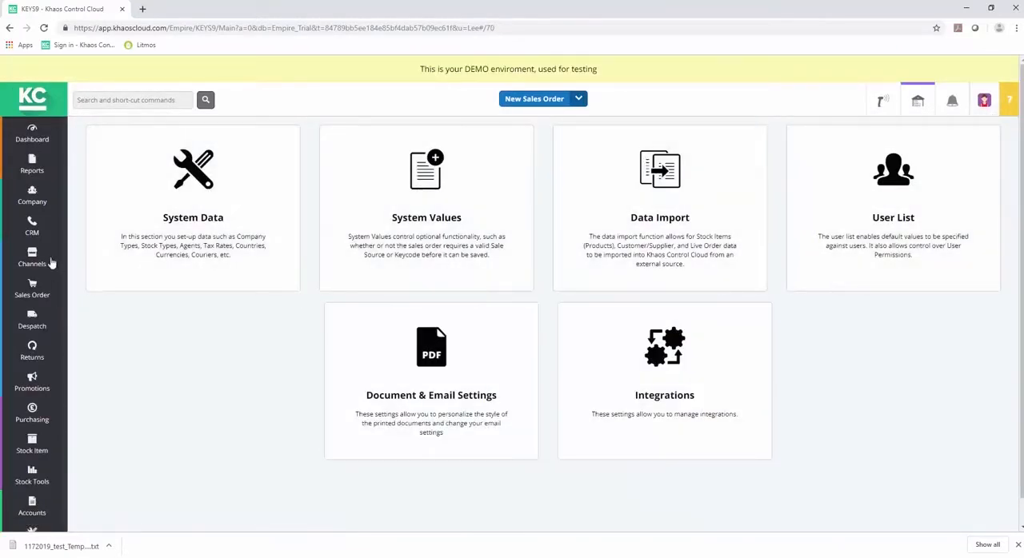
Step: Search the Company List by the imported customer's surname and open the matching customer record with URN 01596
{"action": "left_click", "coordinate": [33, 198]}
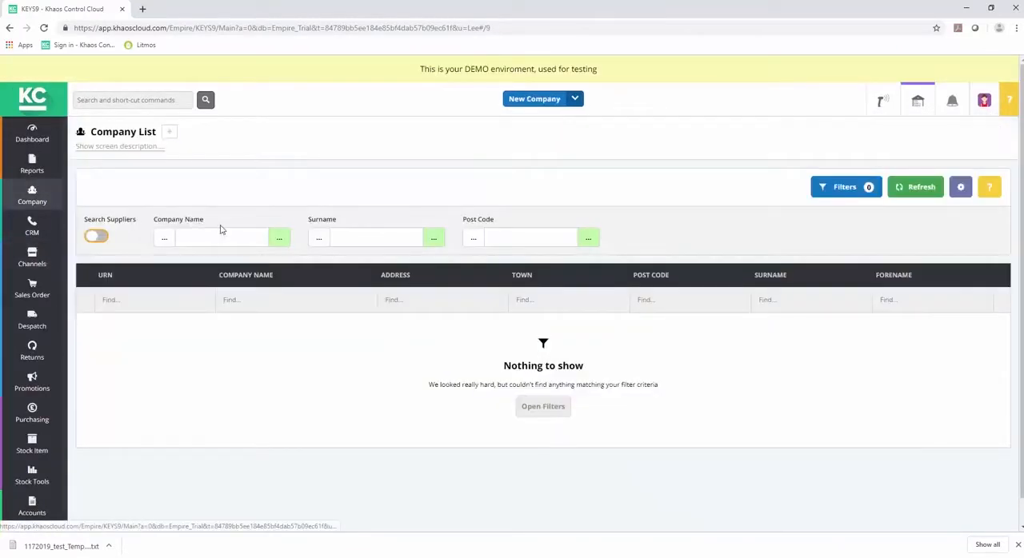
{"action": "left_click", "coordinate": [356, 234]}
{"action": "type", "text": "H"}
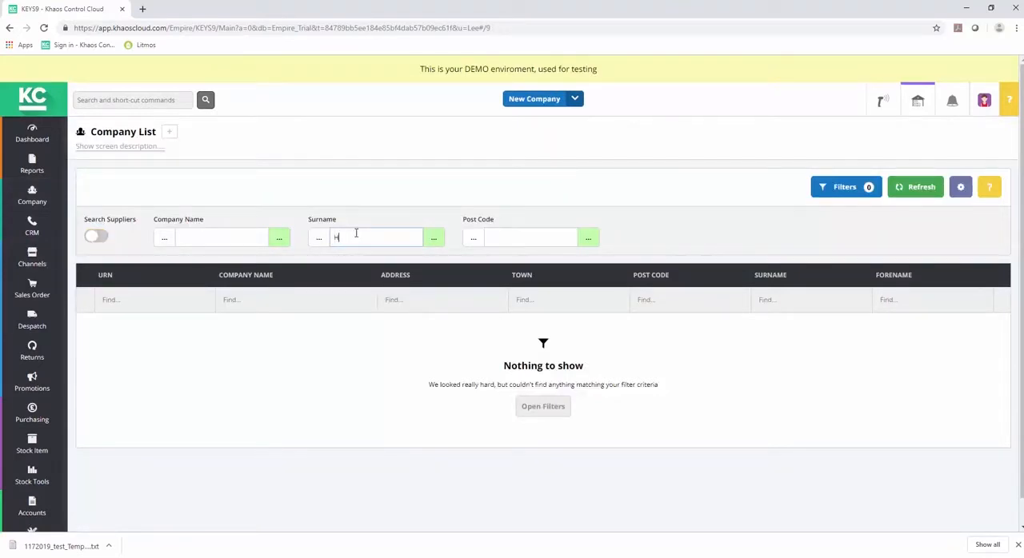
{"action": "type", "text": "iggins"}
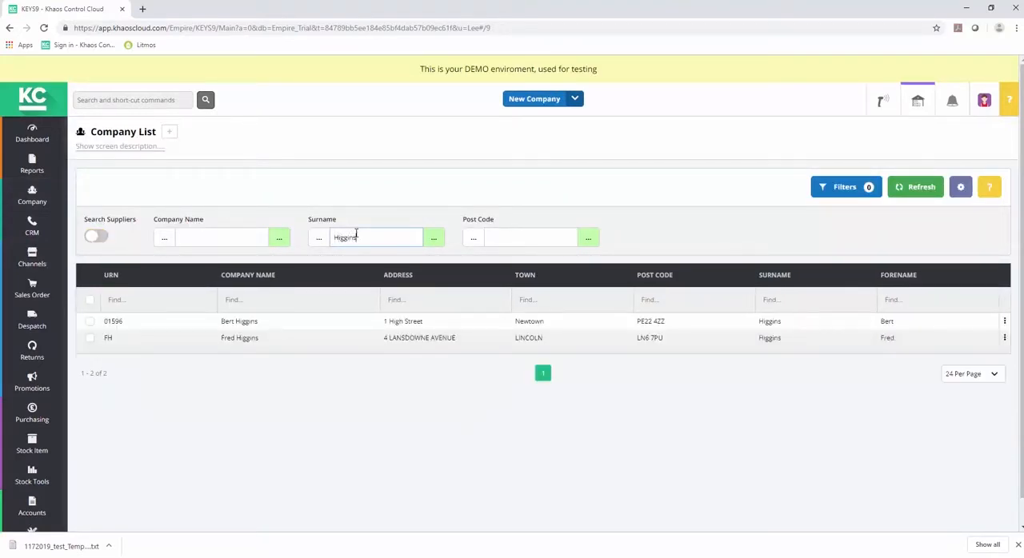
{"action": "left_click", "coordinate": [237, 324]}
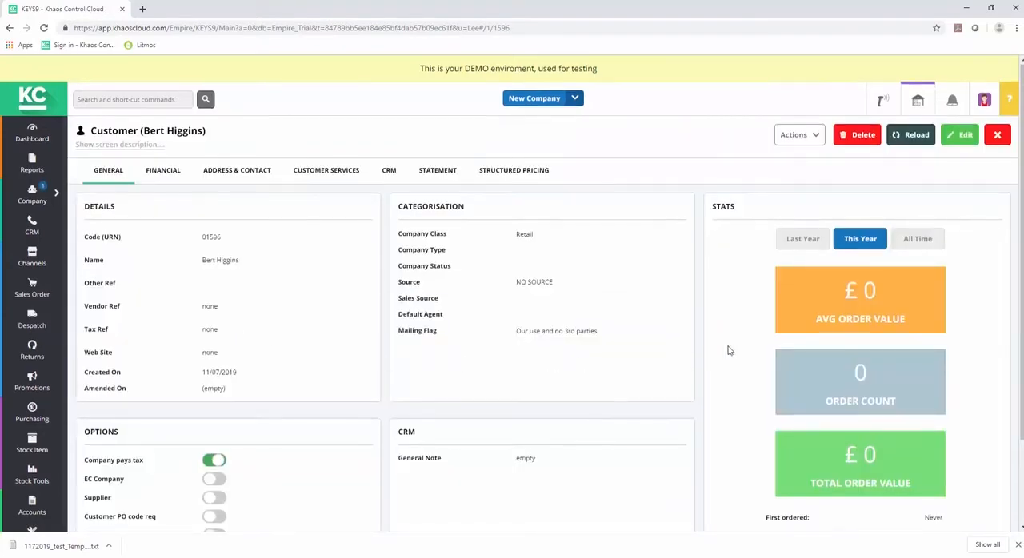
Step: Examine the imported customer's general details, then the addresses and contacts held under Address & Contact
{"action": "scroll", "coordinate": [728, 350], "scroll_direction": "down", "scroll_amount": 1}
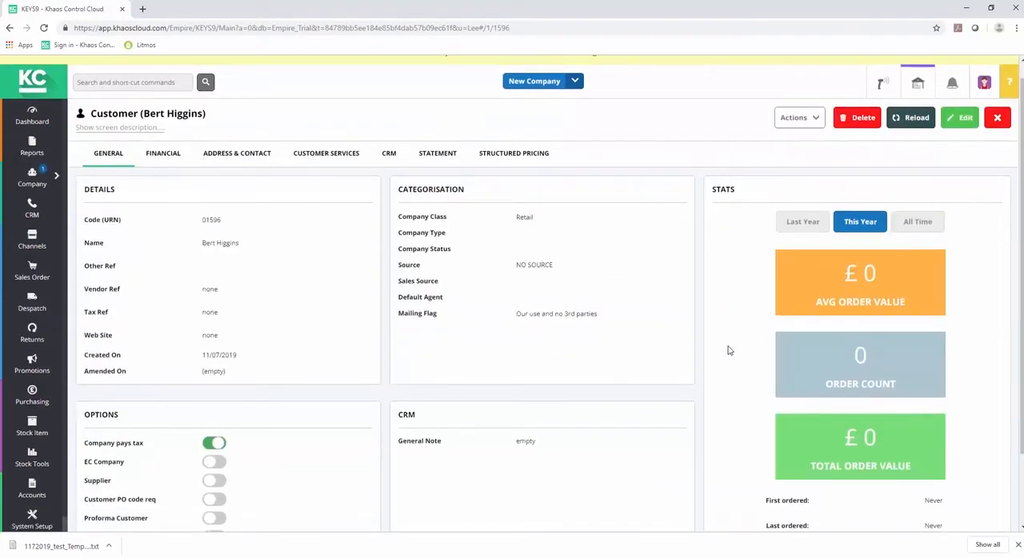
{"action": "left_click", "coordinate": [250, 156]}
{"action": "scroll", "coordinate": [309, 344], "scroll_direction": "down", "scroll_amount": 2}
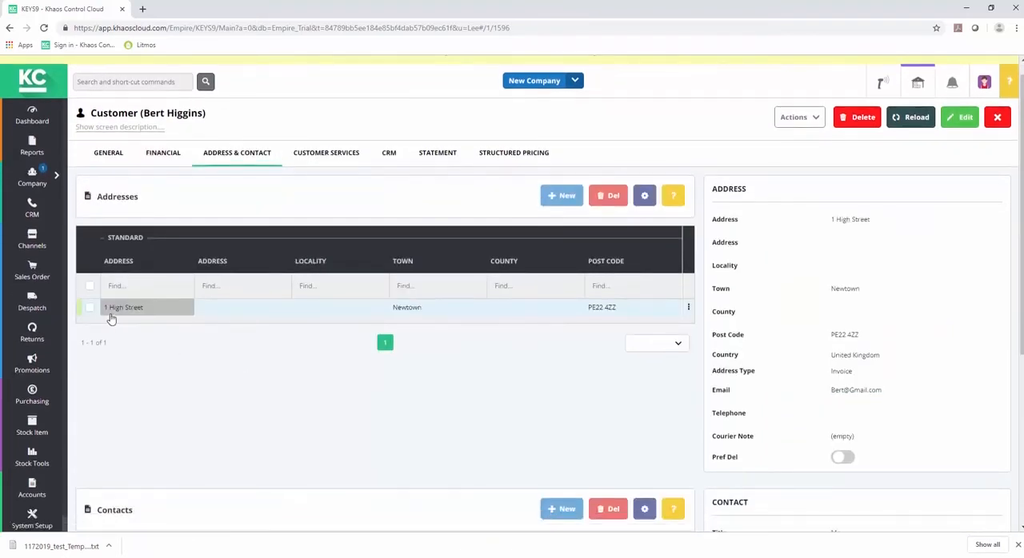
{"action": "scroll", "coordinate": [166, 346], "scroll_direction": "down", "scroll_amount": 1}
{"action": "scroll", "coordinate": [166, 346], "scroll_direction": "down", "scroll_amount": 2}
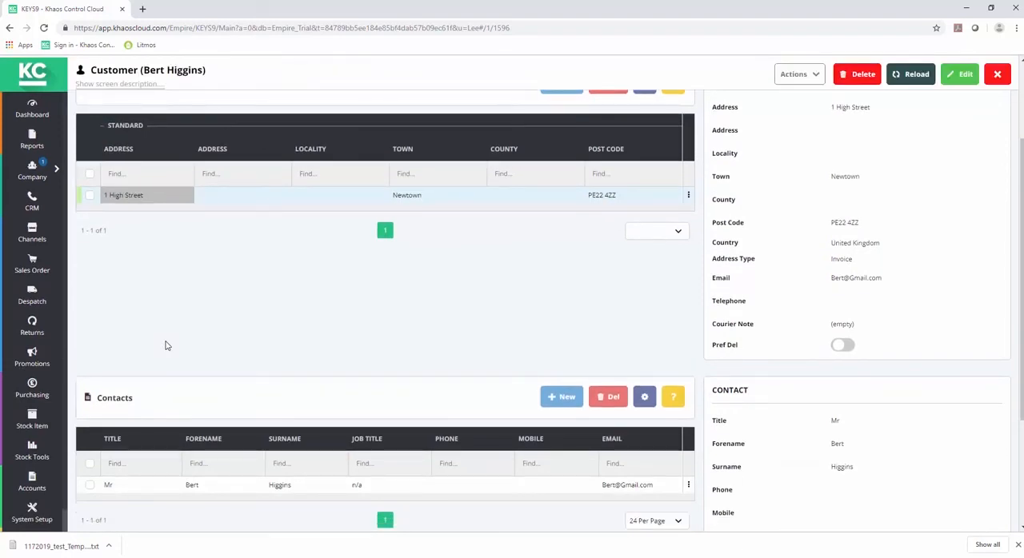
{"action": "scroll", "coordinate": [167, 345], "scroll_direction": "up", "scroll_amount": 4}
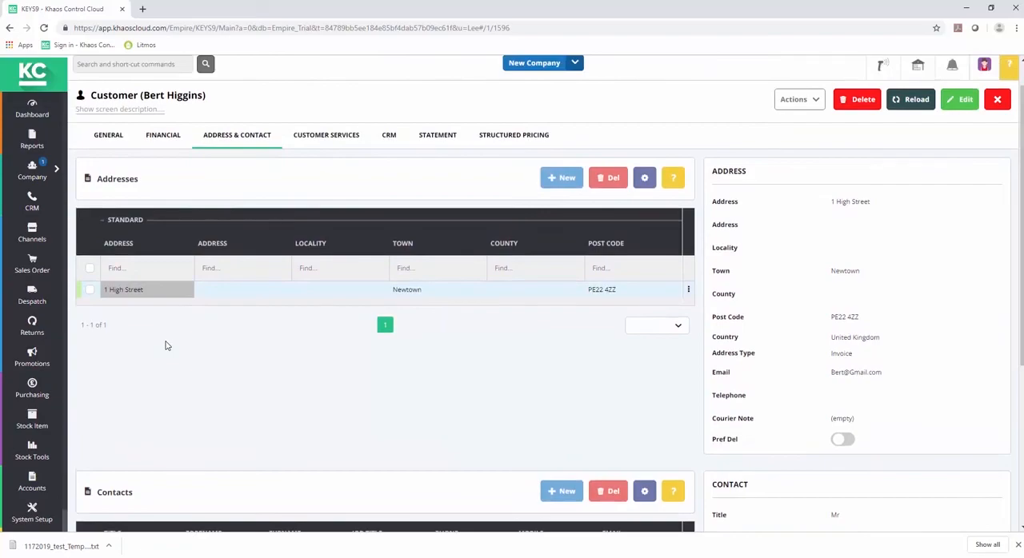